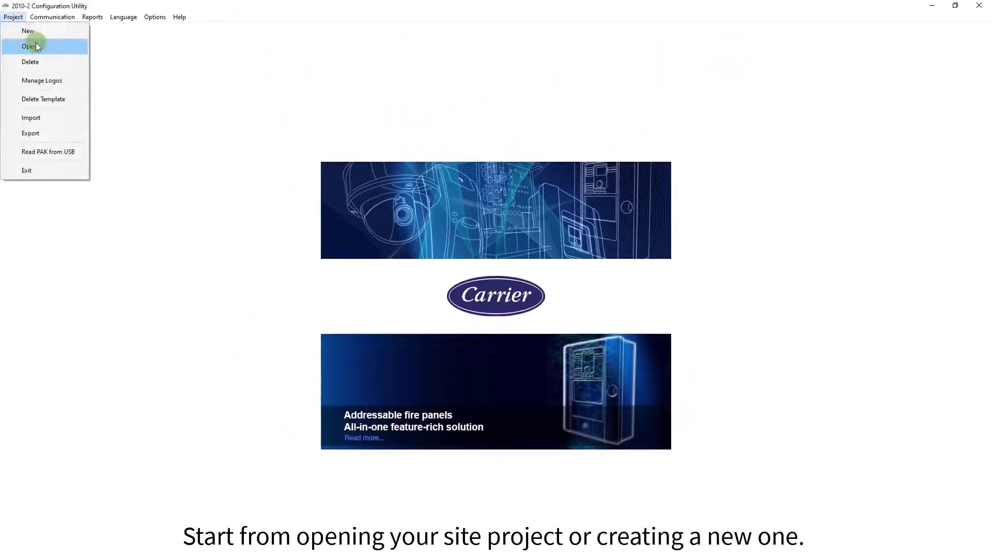
Open the Demo Panel project and select Zone 001 under the 001: Aritech panel's Zones
left_click(34, 45)
double_click(414, 243)
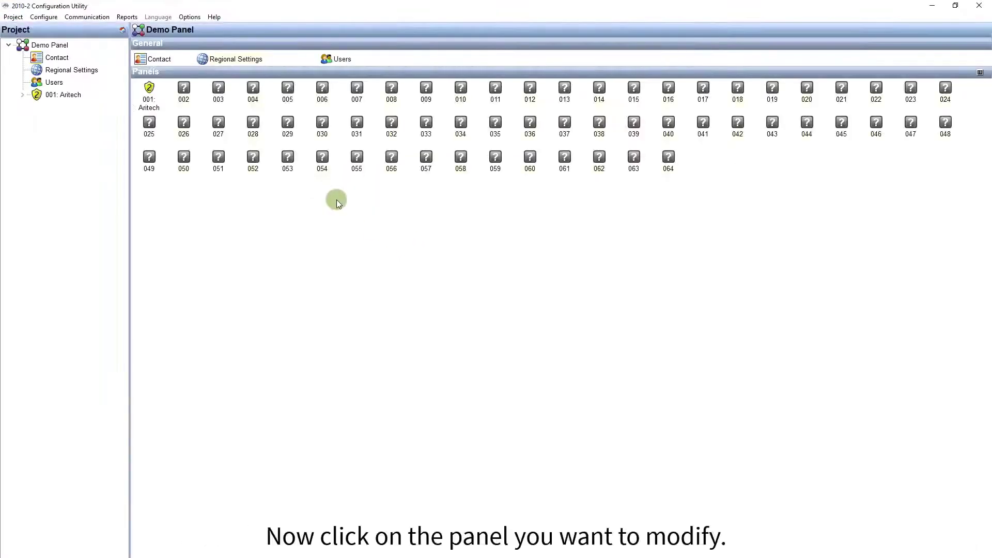
left_click(35, 95)
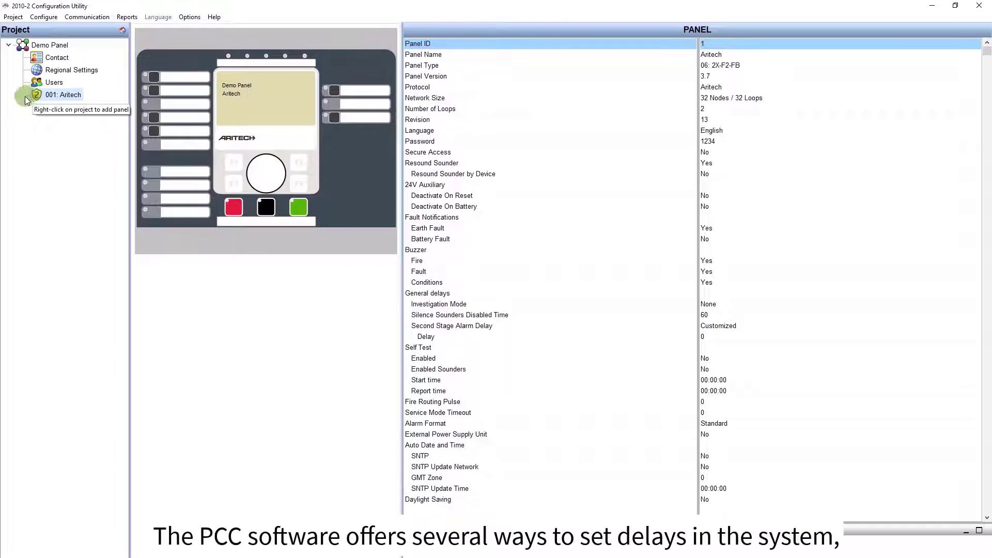
left_click(24, 96)
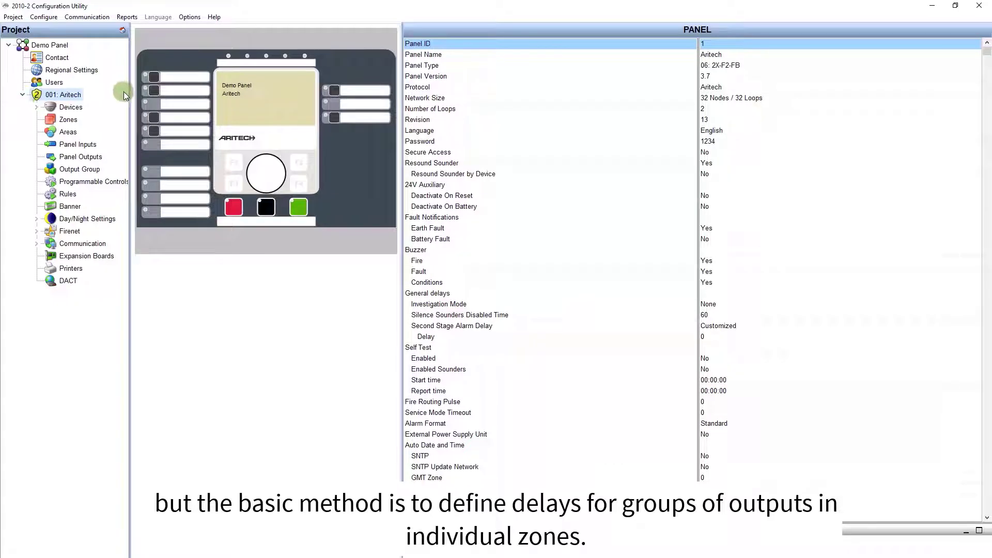
left_click(68, 121)
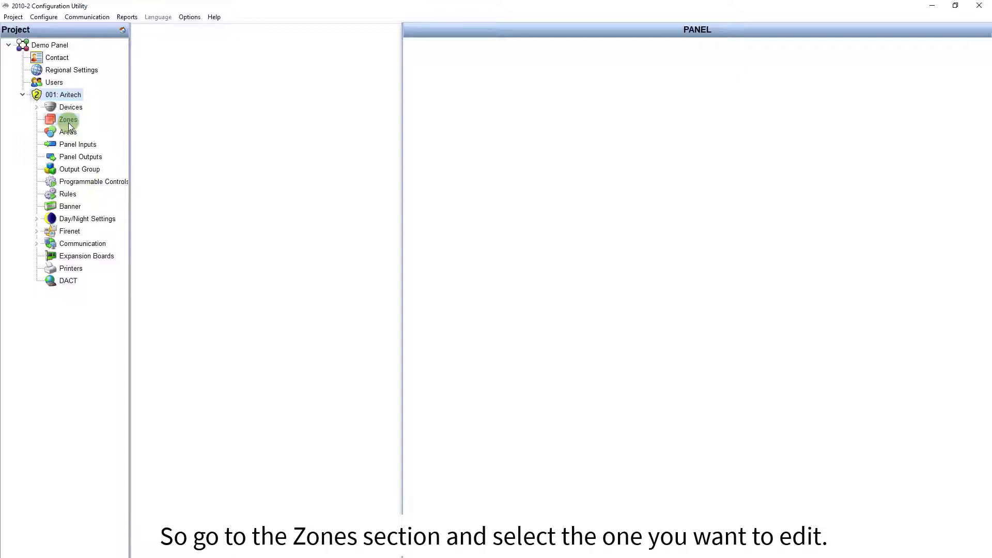
left_click(148, 75)
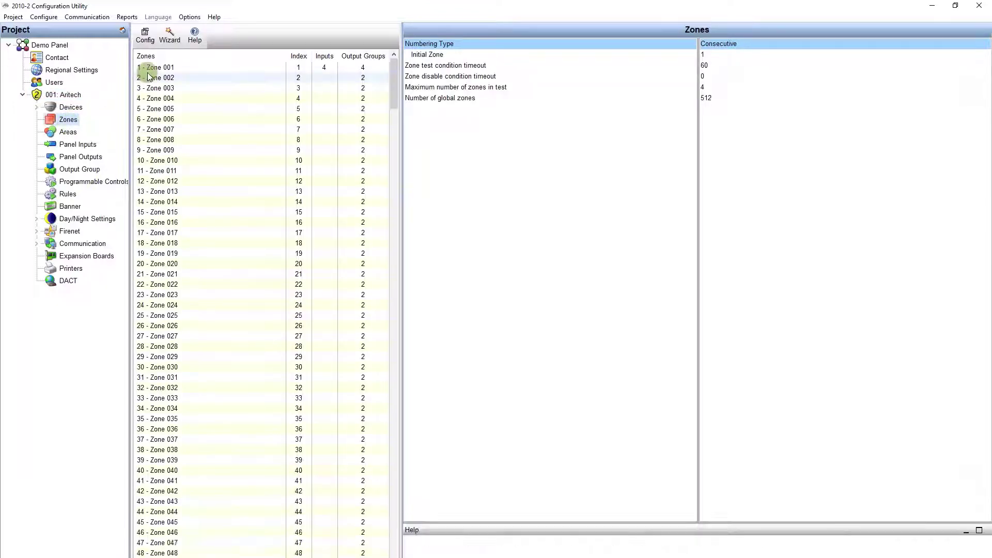
left_click(154, 68)
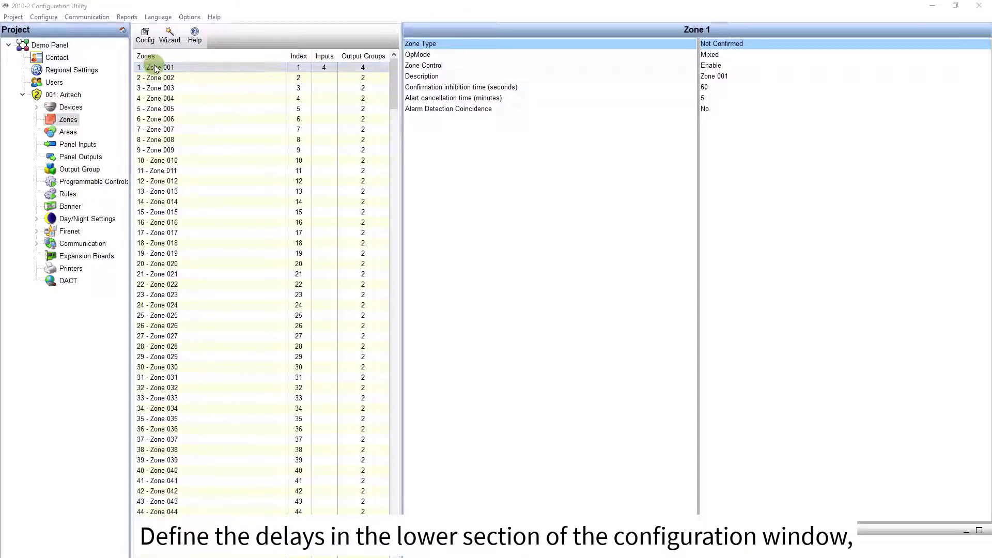
In Zone 001's configuration, add the FB and FP activation groups and remove the PRG group
double_click(155, 68)
left_click(353, 365)
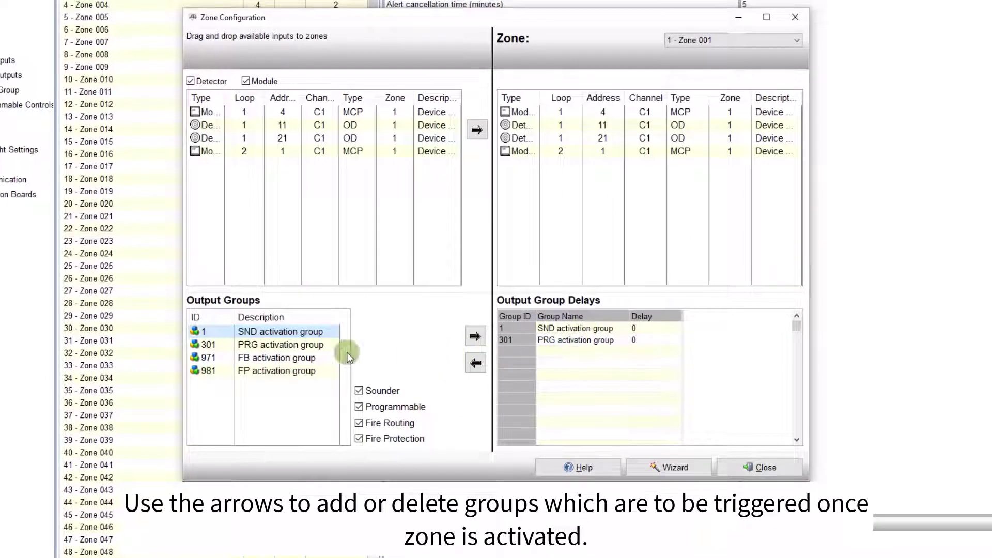
left_click(313, 357)
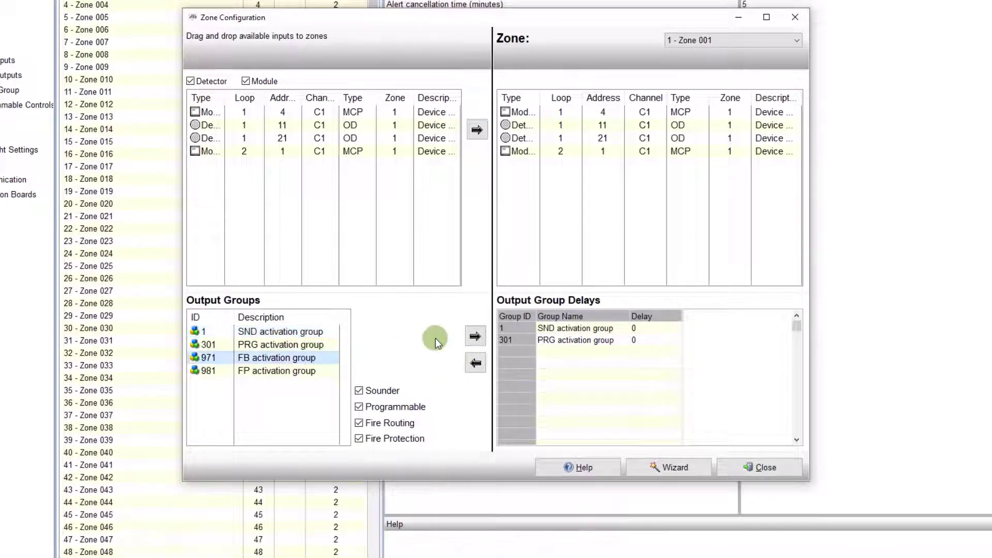
left_click(475, 336)
left_click(343, 370)
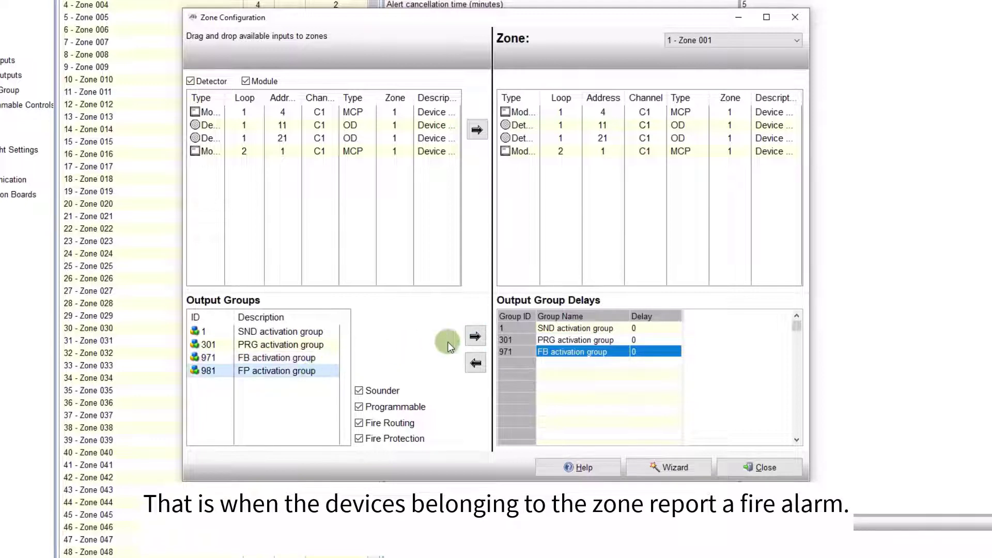
left_click(474, 337)
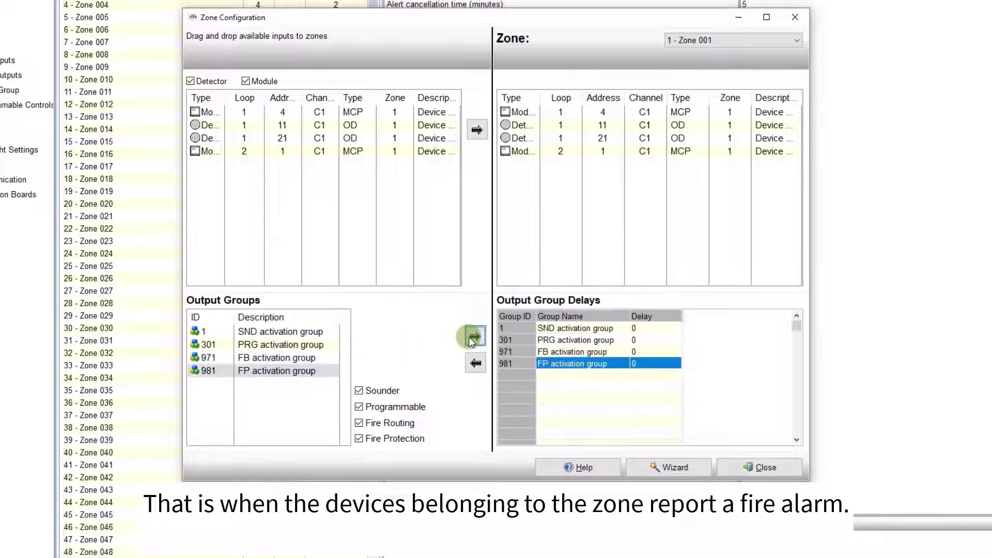
left_click(583, 341)
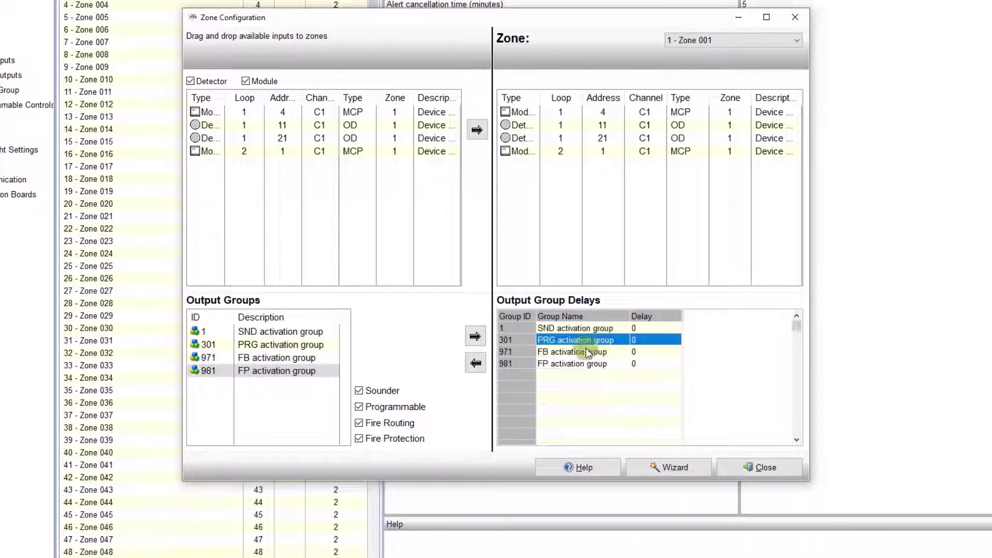
left_click(476, 363)
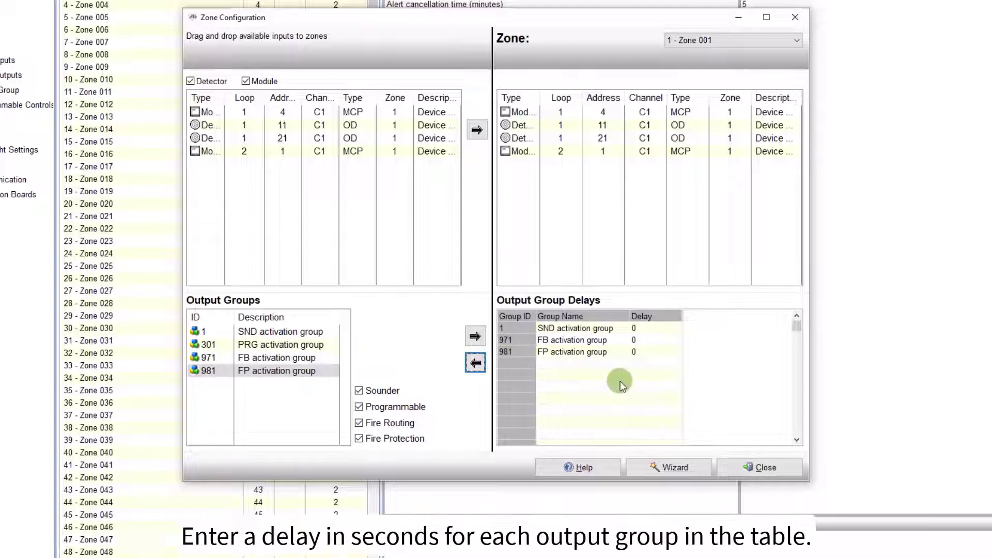
Set delays of 30 s for SND, 60 s for FB and 90 s for FP
left_click(653, 327)
type("30")
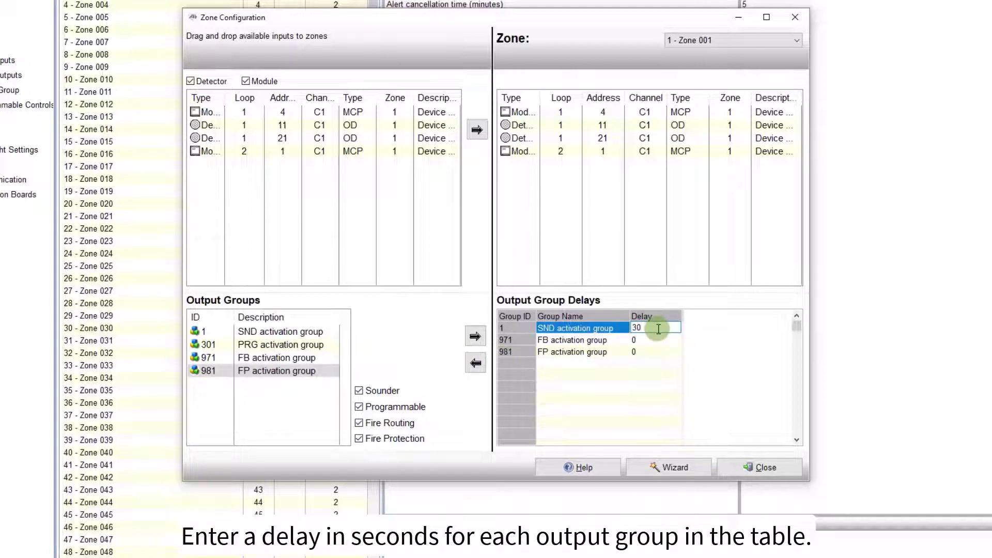
left_click(656, 340)
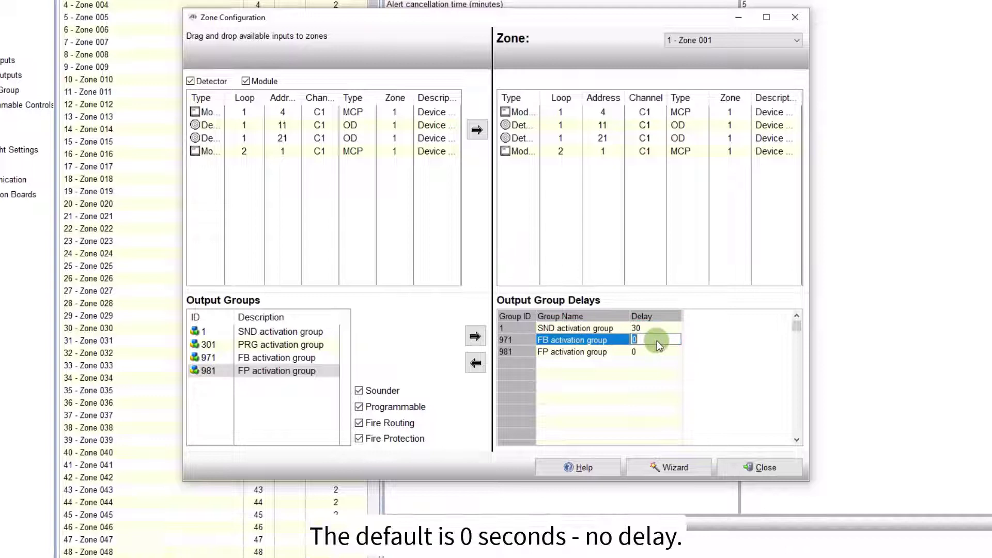
type("60")
left_click(654, 350)
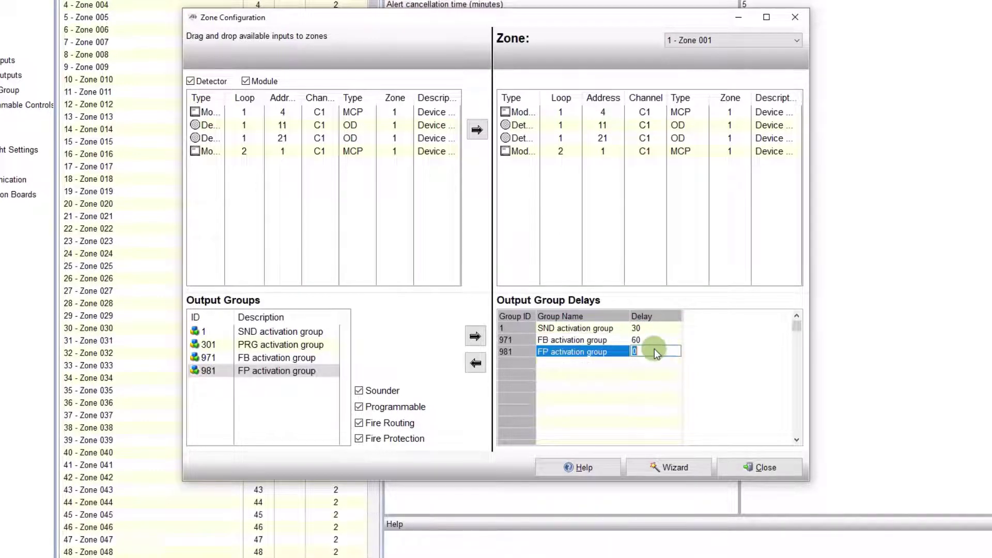
key("Return")
left_click(771, 467)
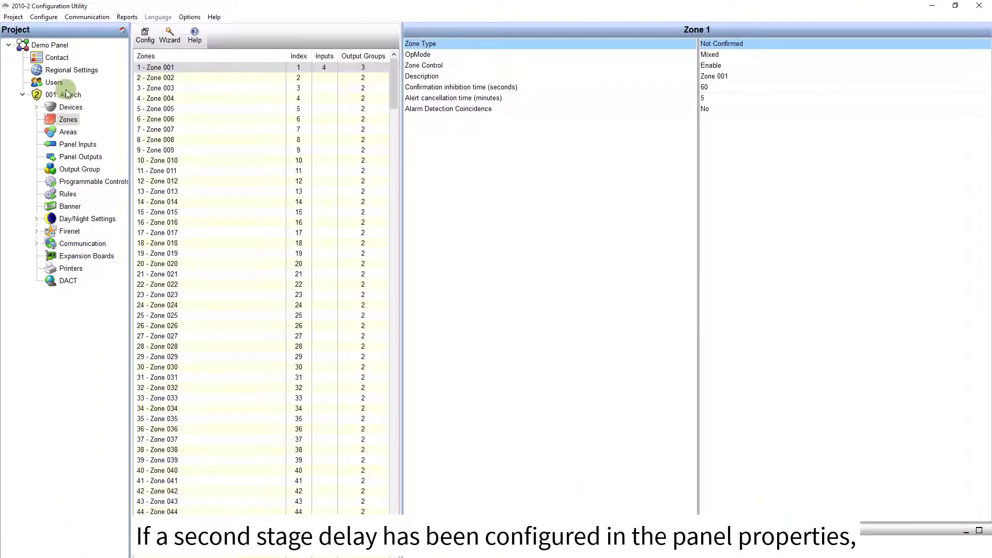
Keep the Aritech panel's Second Stage Alarm Delay Customized with a value of 20, then return to Zones
left_click(64, 94)
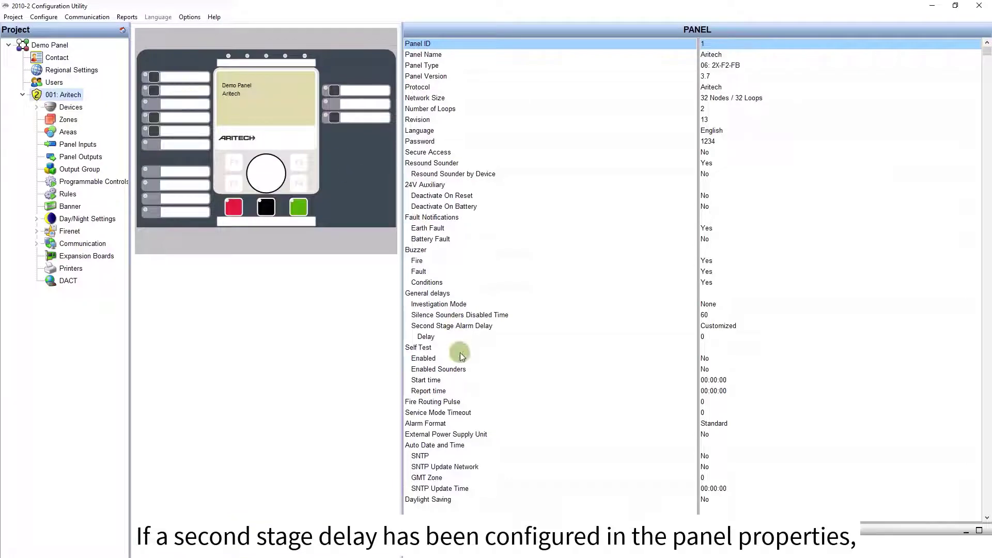
left_click(716, 327)
left_click(718, 329)
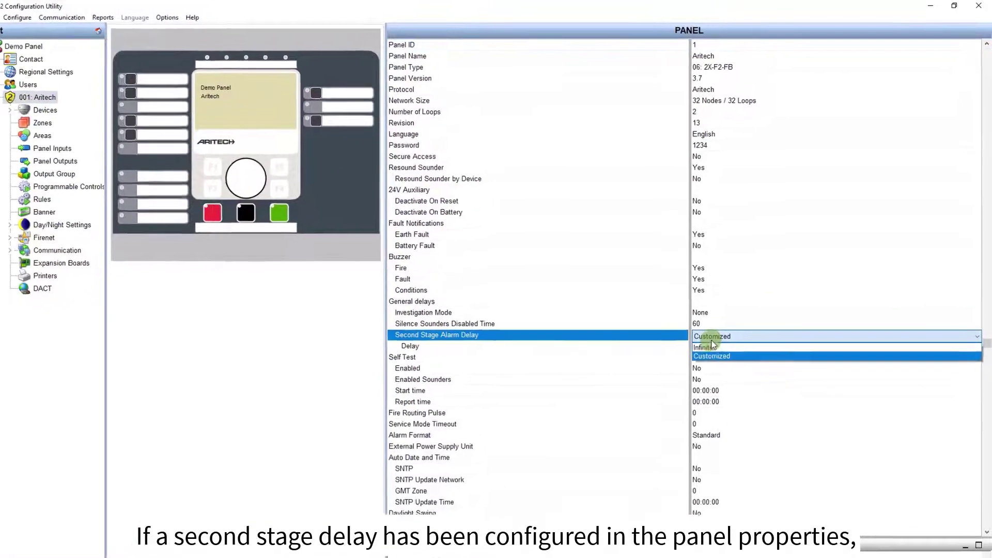
left_click(712, 343)
left_click(714, 345)
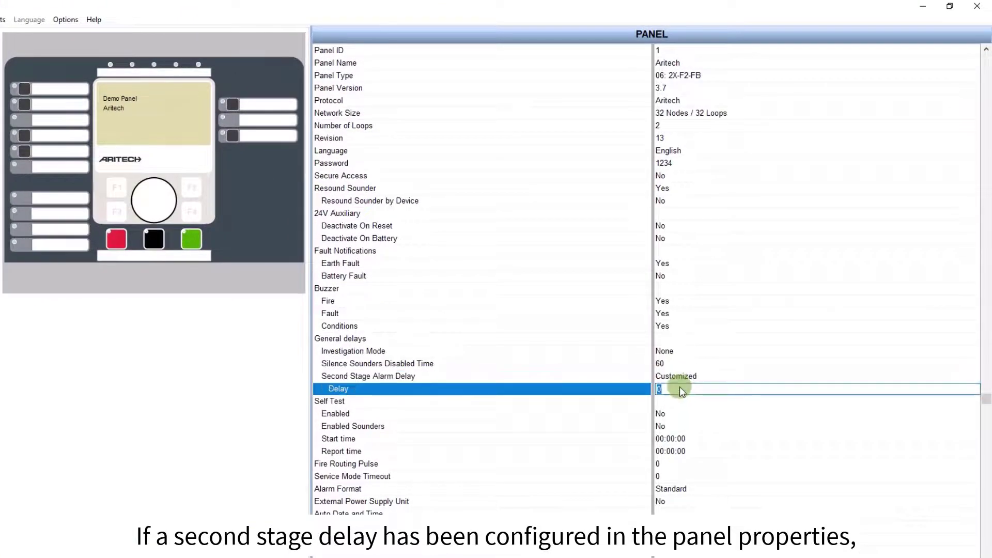
type("20")
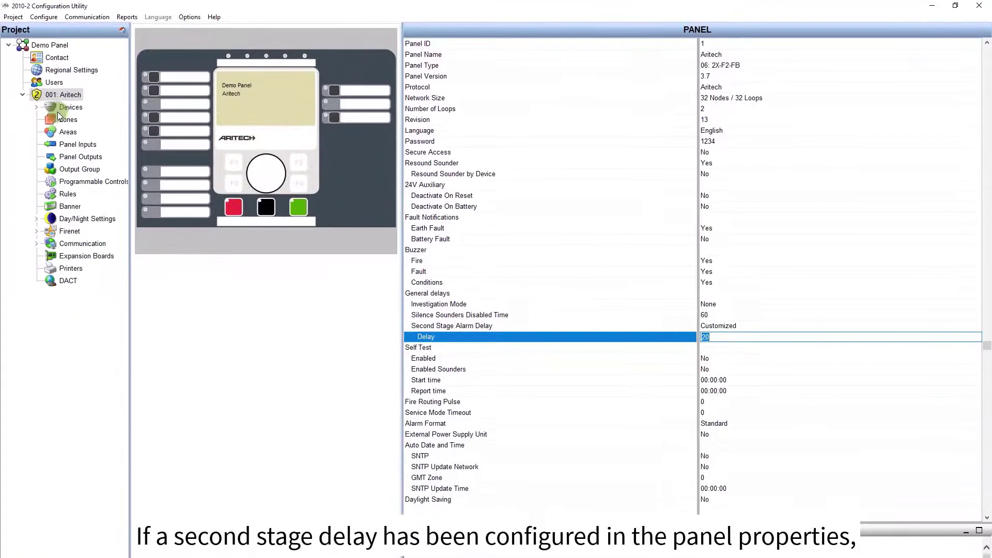
left_click(61, 118)
Enter a Warning Delay of 15 for Zone 001's SND activation group and close the dialog
double_click(190, 67)
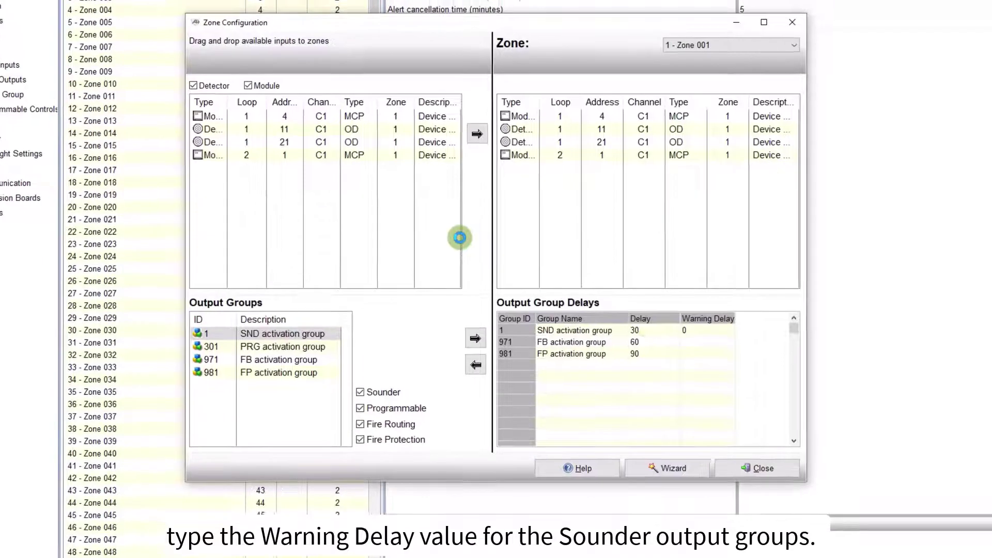
double_click(712, 334)
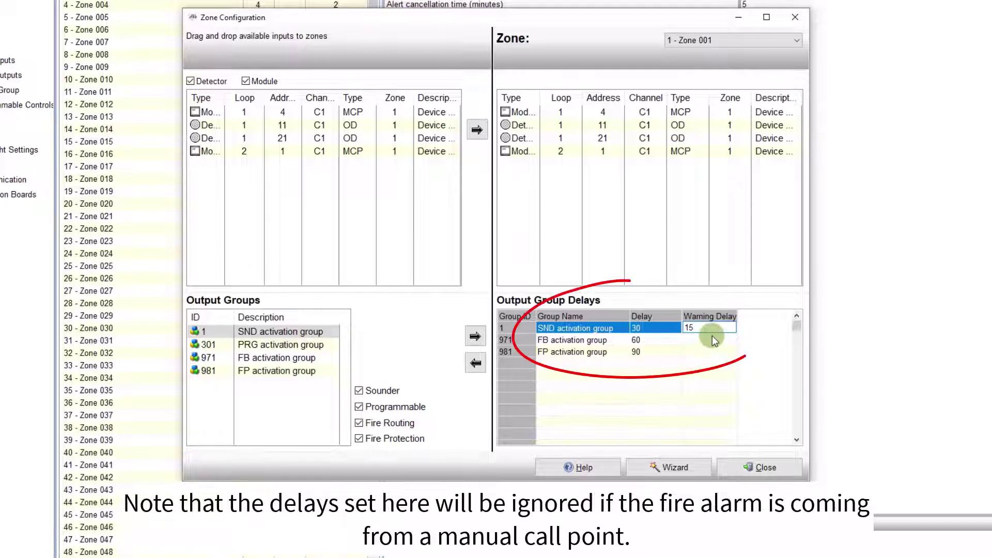
double_click(713, 334)
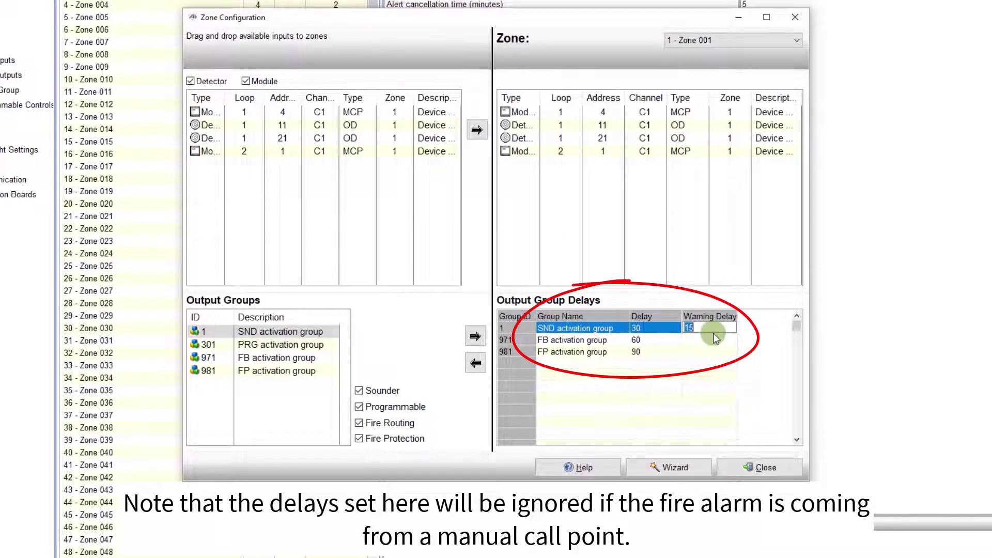
left_click(768, 460)
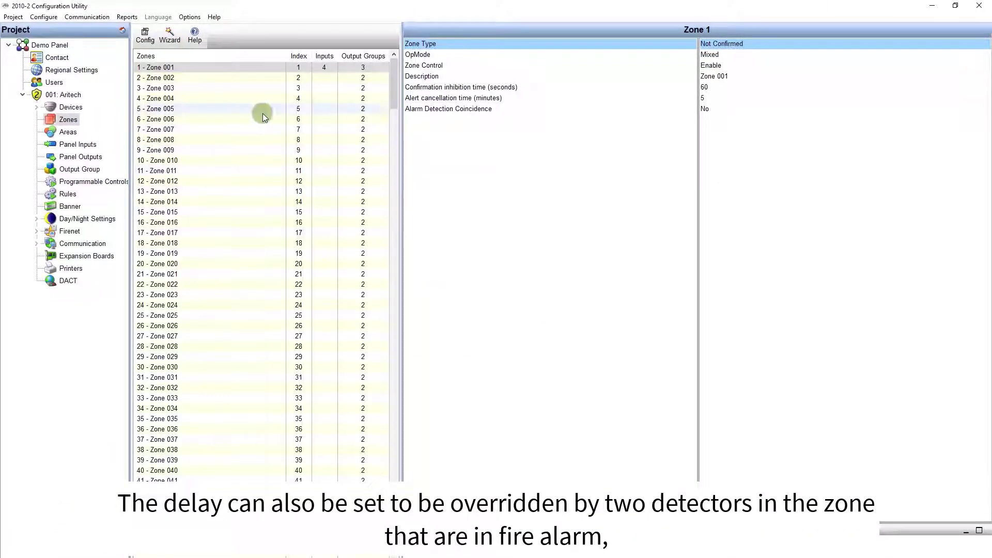
Set Zone 1's Alarm Detection Coincidence to Yes and launch the zone Wizard
left_click(705, 111)
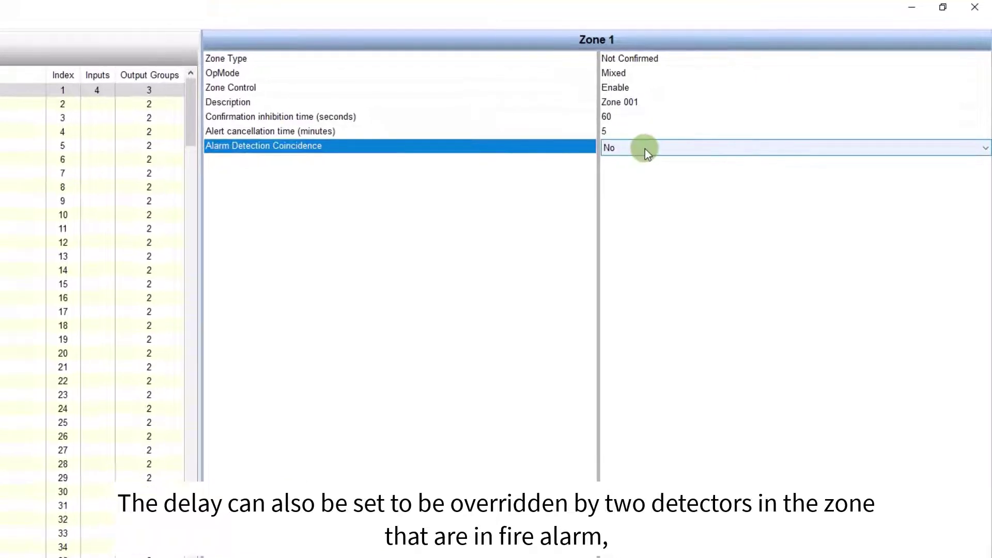
left_click(733, 114)
left_click(646, 173)
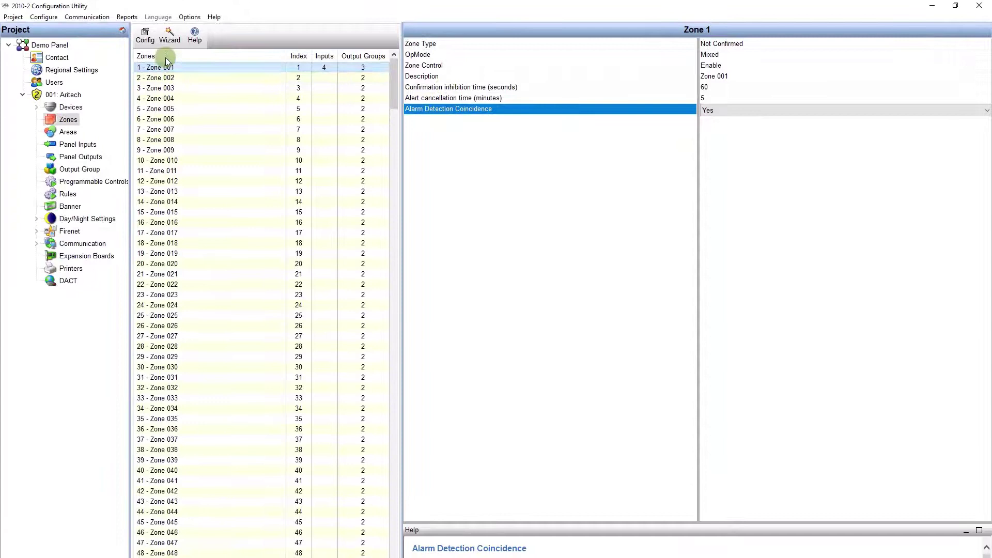
left_click(169, 37)
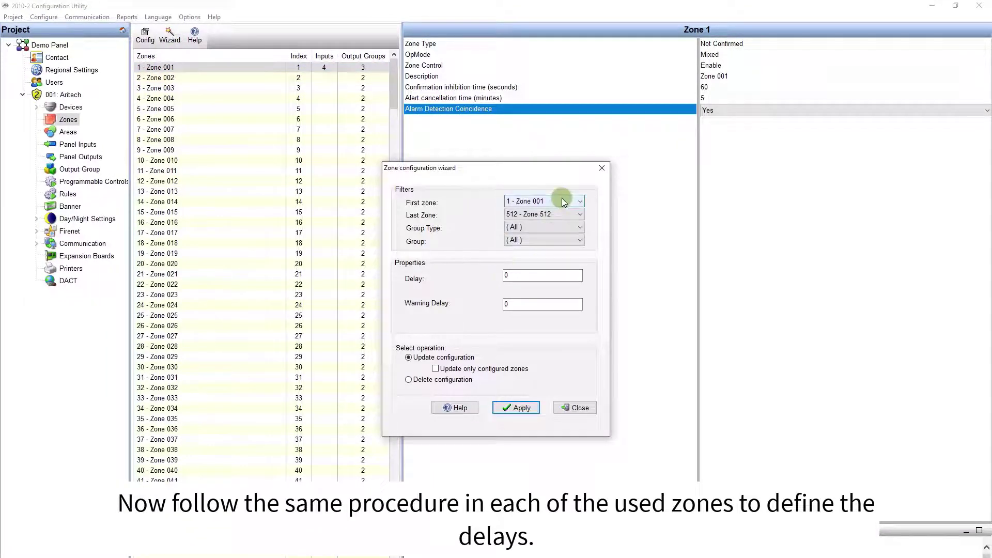
Set the wizard's zone range to end at Zone 005 and review the group filters
left_click(573, 214)
left_click_drag(576, 262, 578, 244)
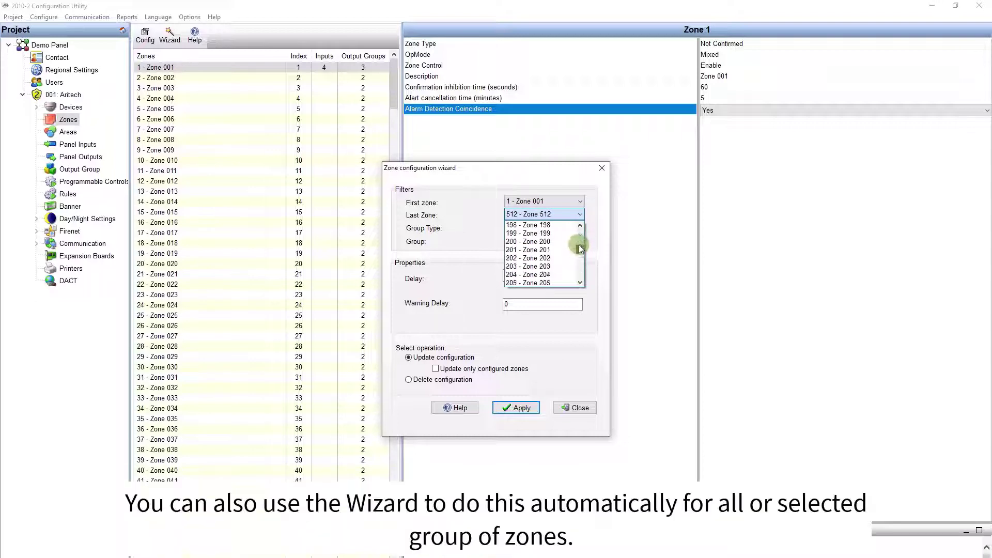
left_click(558, 256)
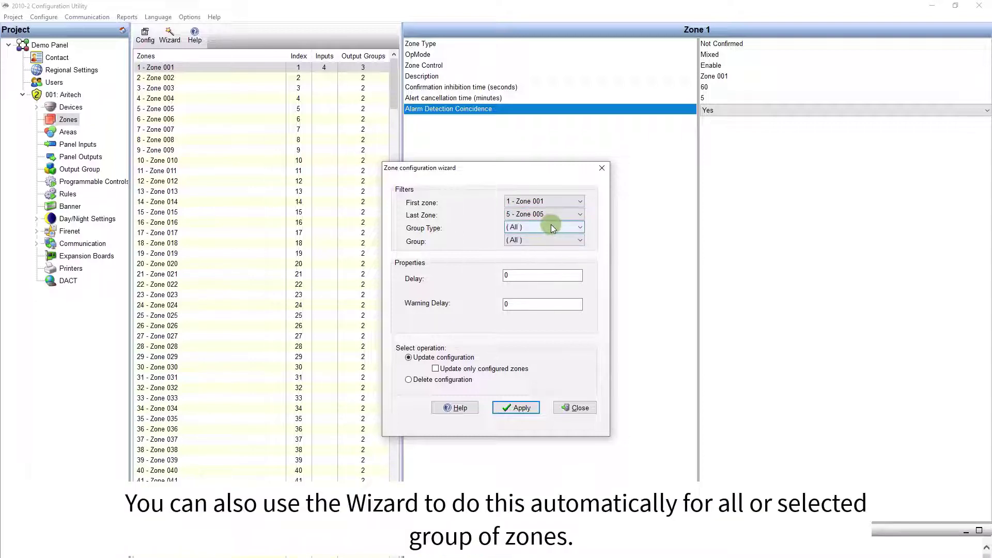
left_click(551, 225)
left_click(551, 225)
left_click(552, 244)
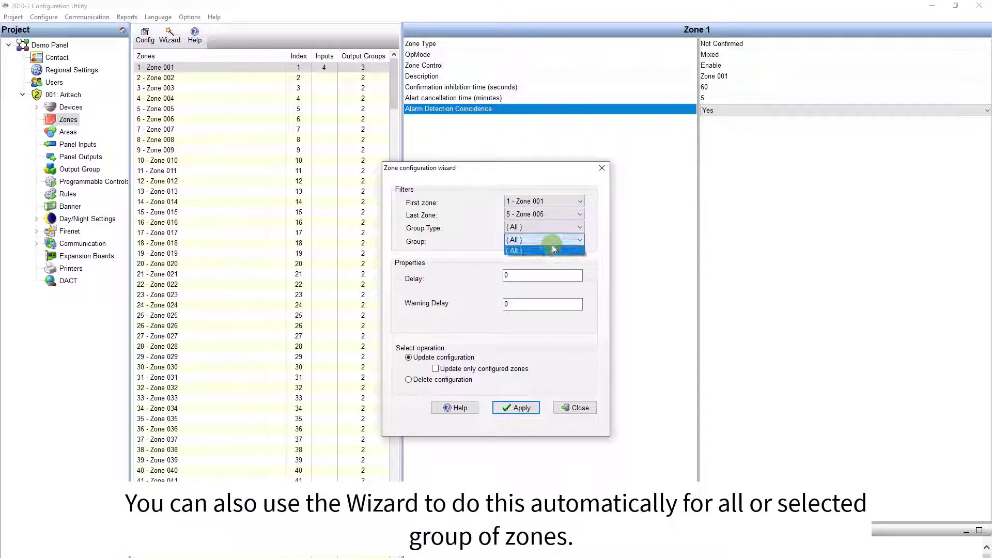
left_click(552, 244)
Apply Delay 30 and Warning Delay 20 to configured zones only
left_click(544, 278)
type("30")
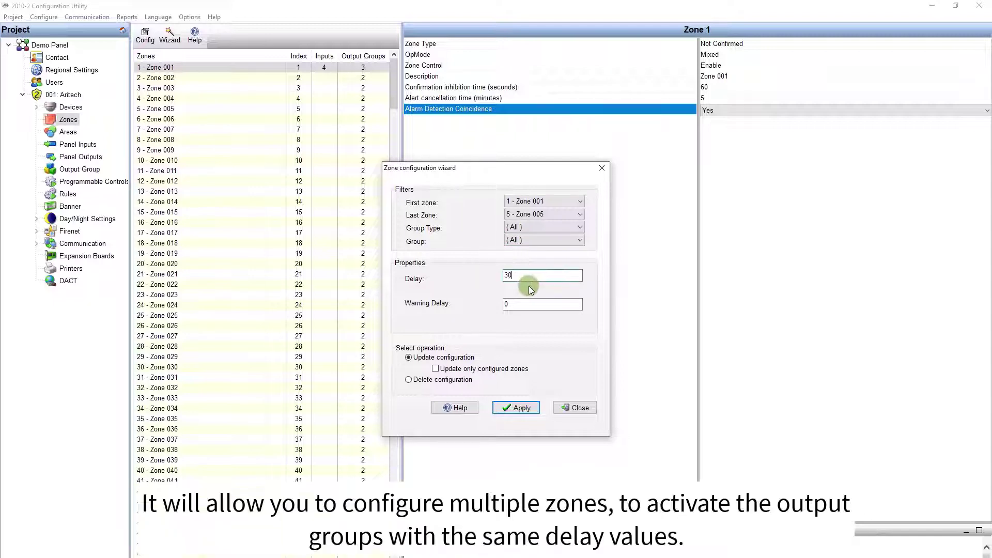
key("Tab")
type("20")
left_click(484, 370)
left_click(515, 408)
left_click(520, 320)
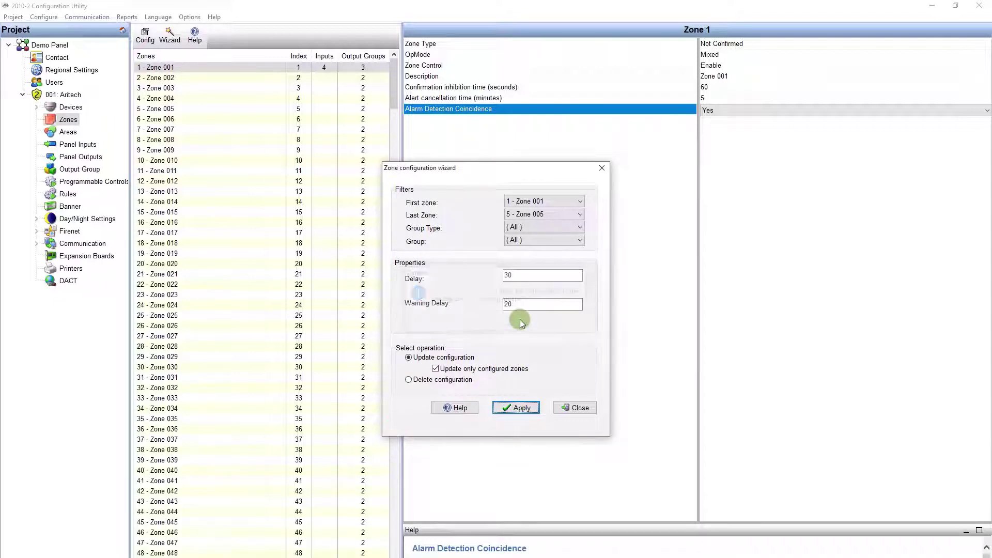
left_click(575, 409)
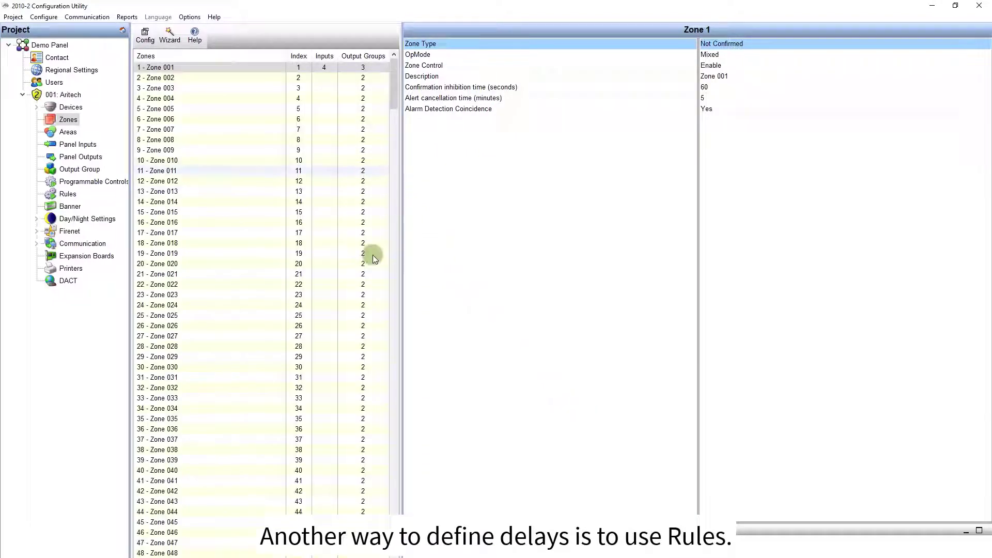
Open Rule 1 from the panel's Rules and set Alarm as its trigger
key("Down")
left_click(68, 196)
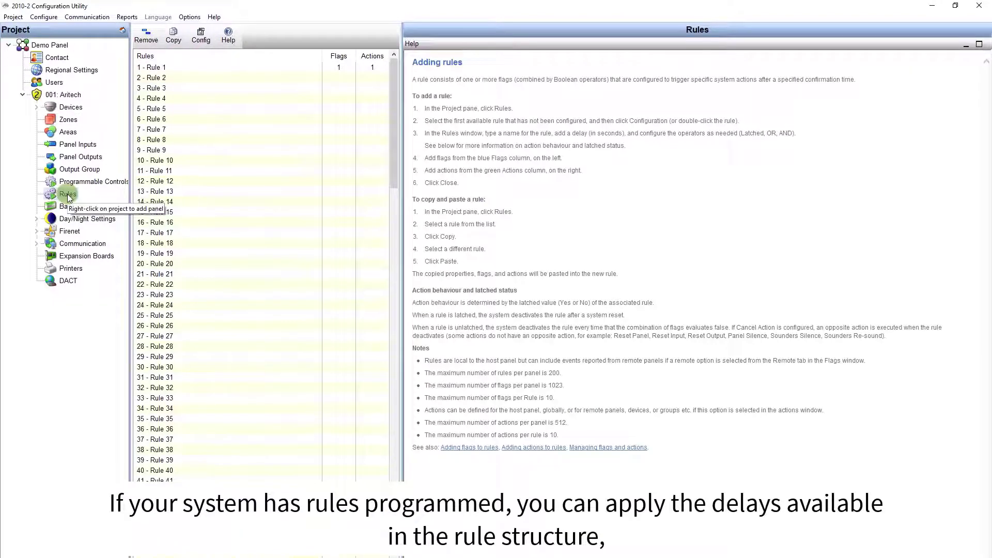
left_click(169, 66)
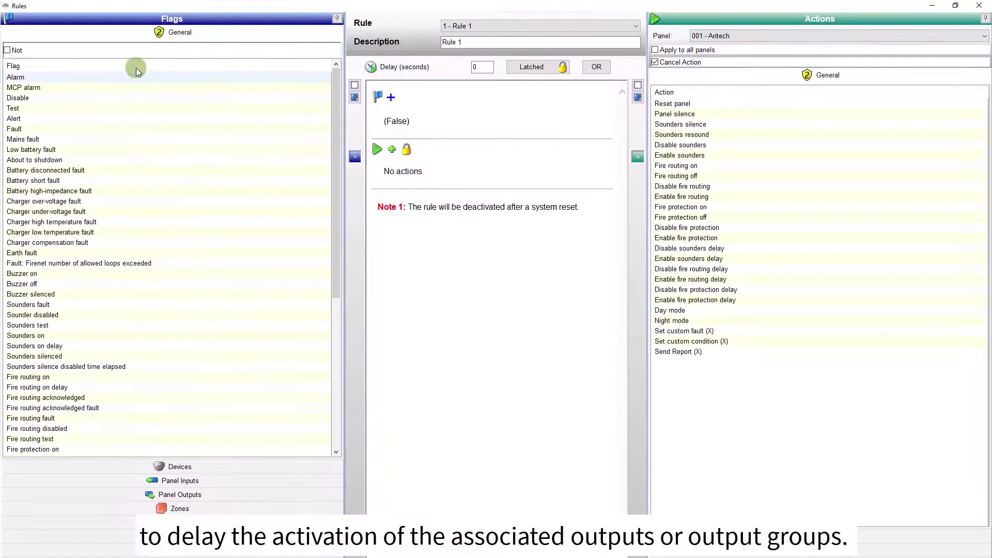
double_click(115, 75)
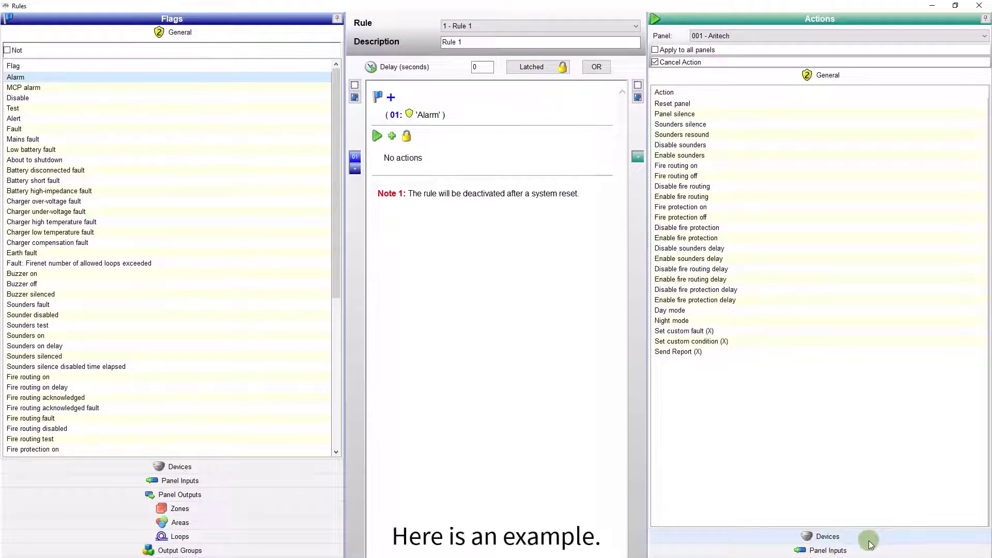
Add 'Activate output group' for the SND activation group with a 35-second delay
left_click(818, 152)
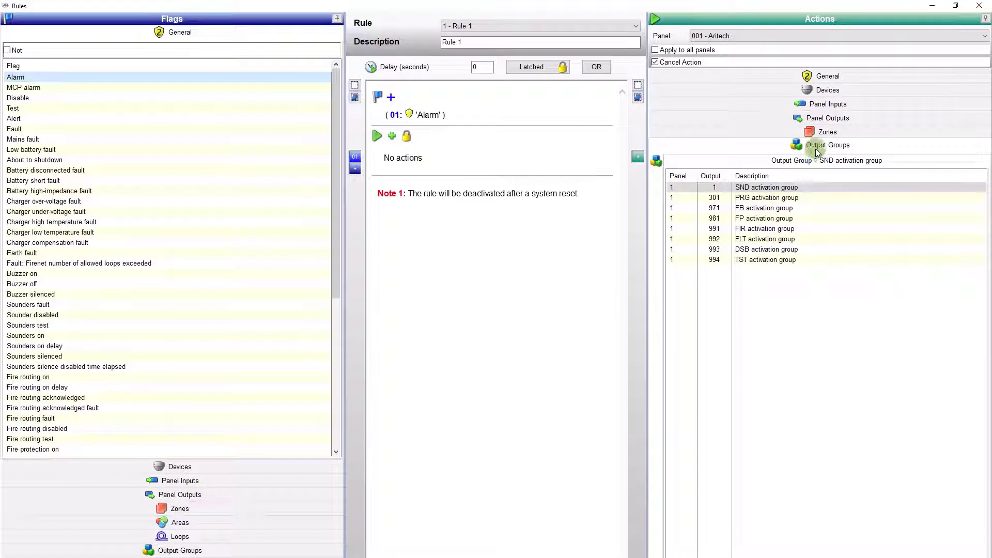
double_click(775, 187)
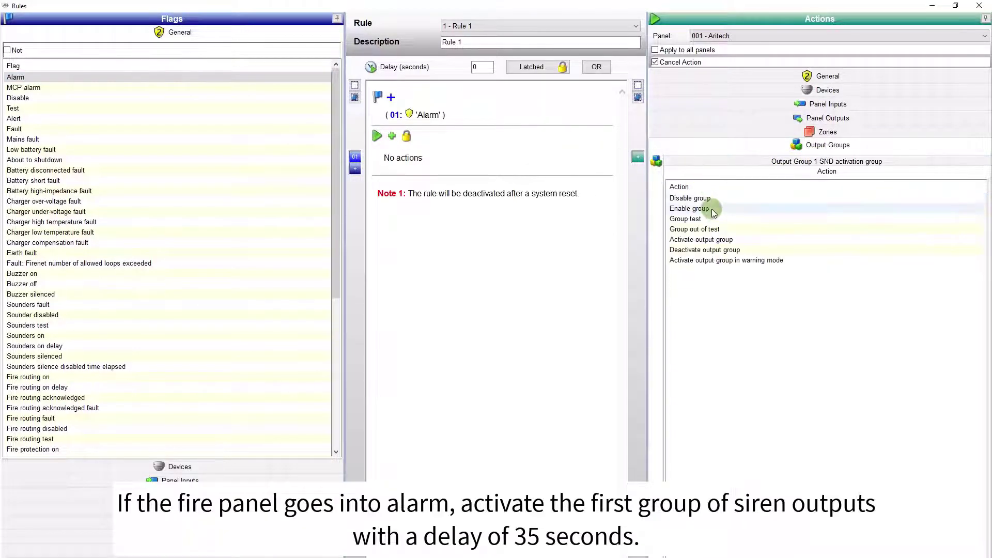
double_click(713, 239)
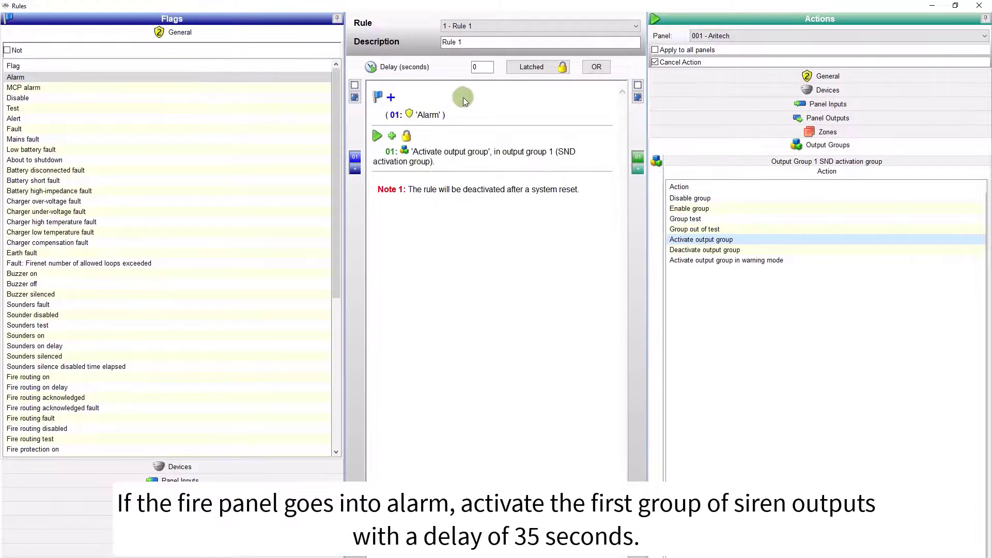
double_click(477, 67)
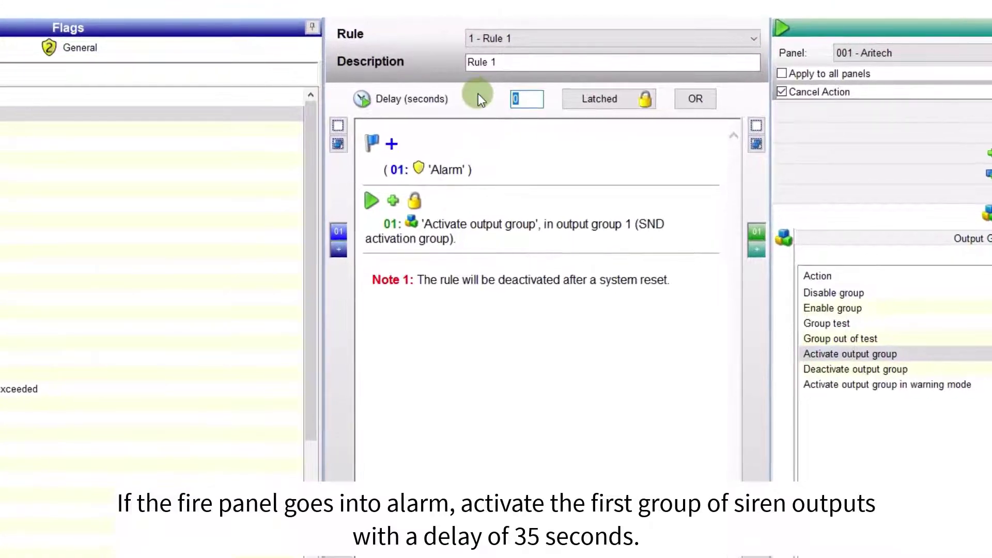
type("35")
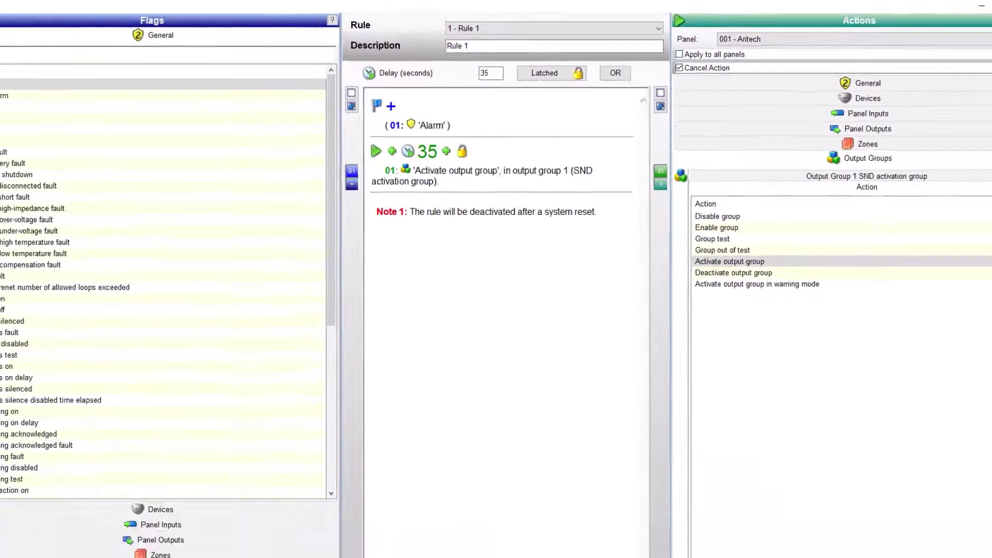
Set Confirmation Enabled to Yes for output group 001 SND activation group
left_click(985, 7)
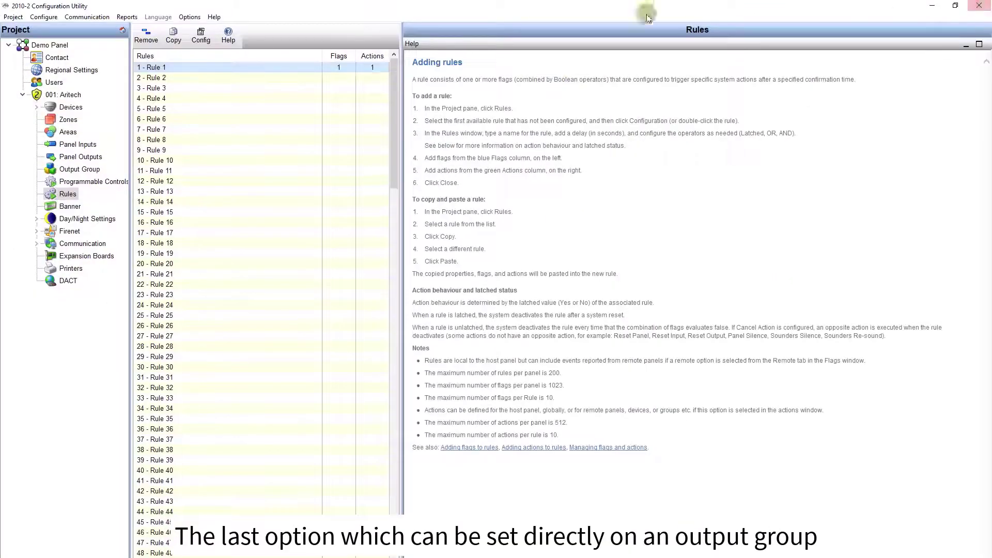
left_click(83, 171)
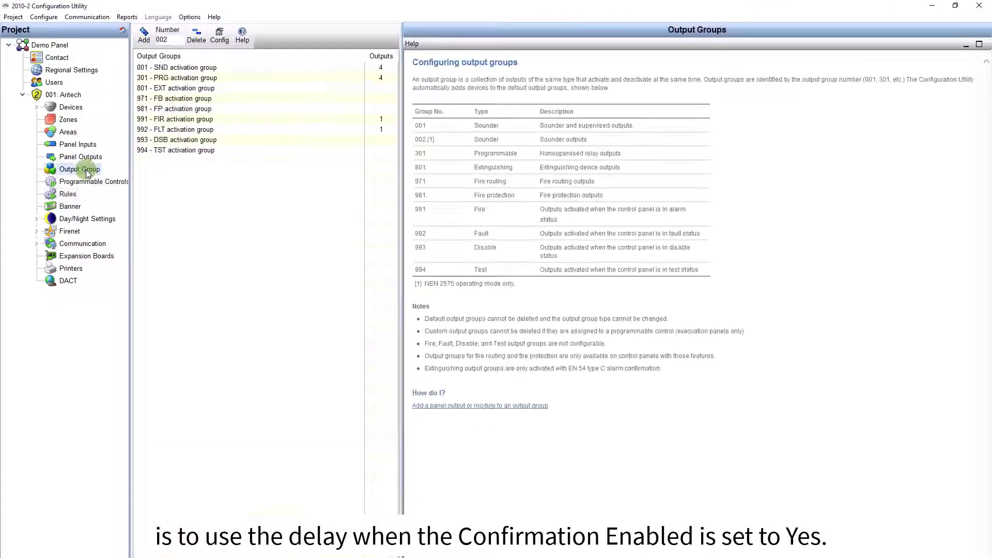
left_click(185, 69)
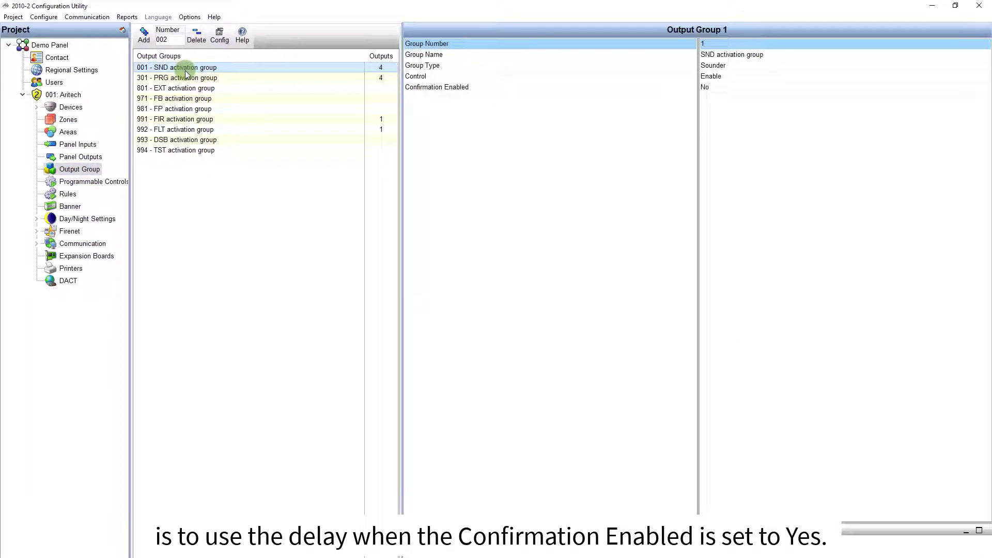
left_click(704, 87)
left_click(715, 88)
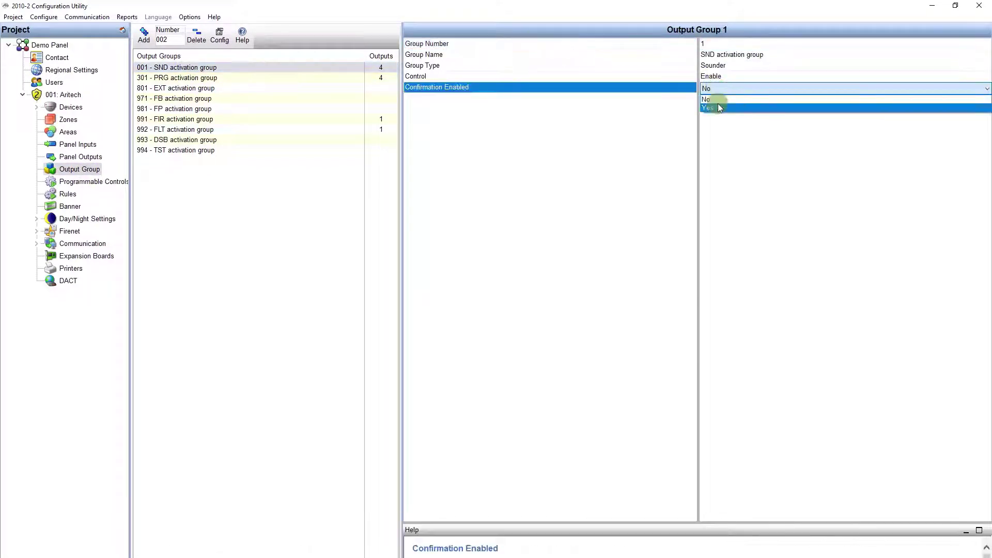
left_click(720, 107)
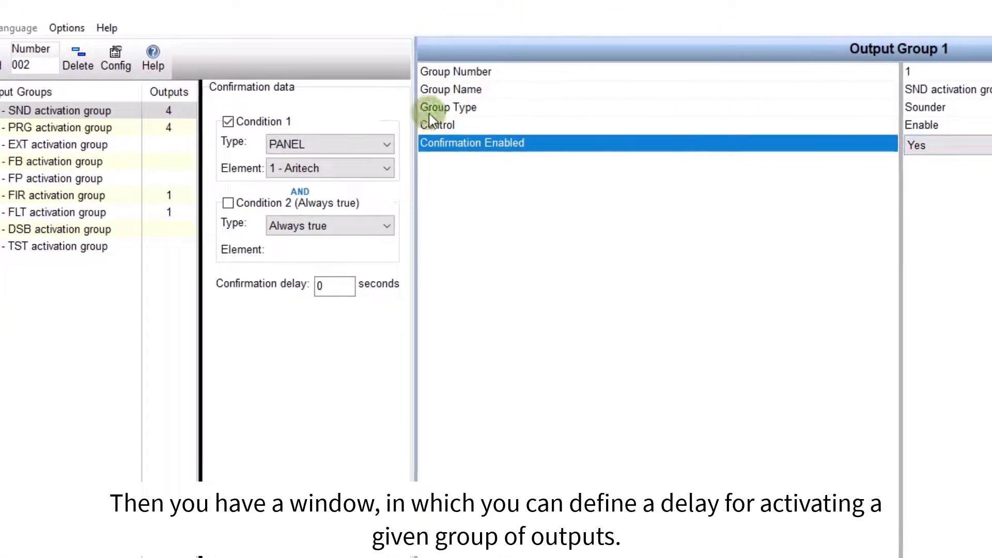
left_click(332, 288)
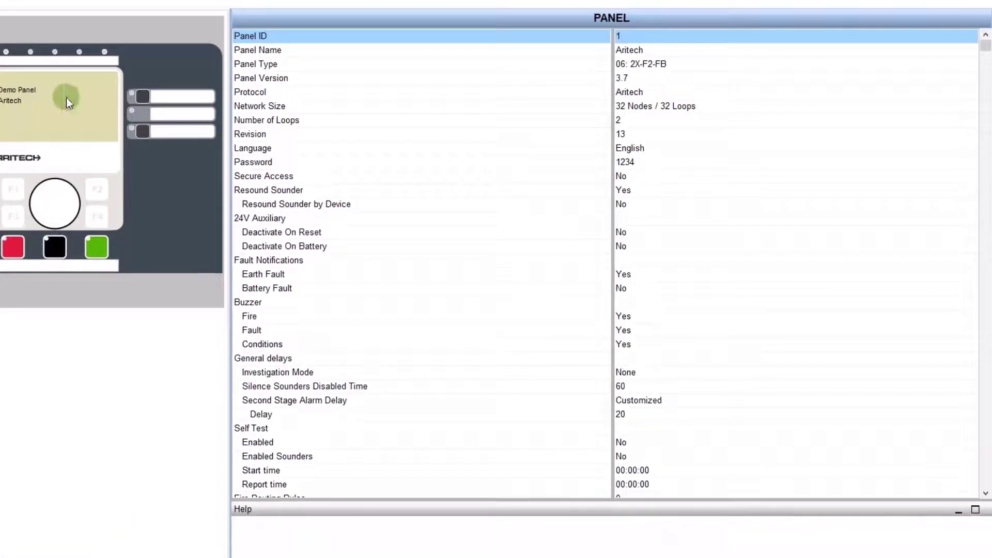
Choose MAXACKTIME for Investigation Mode, keeping Maximum Ack Timeout at 60
left_click(676, 374)
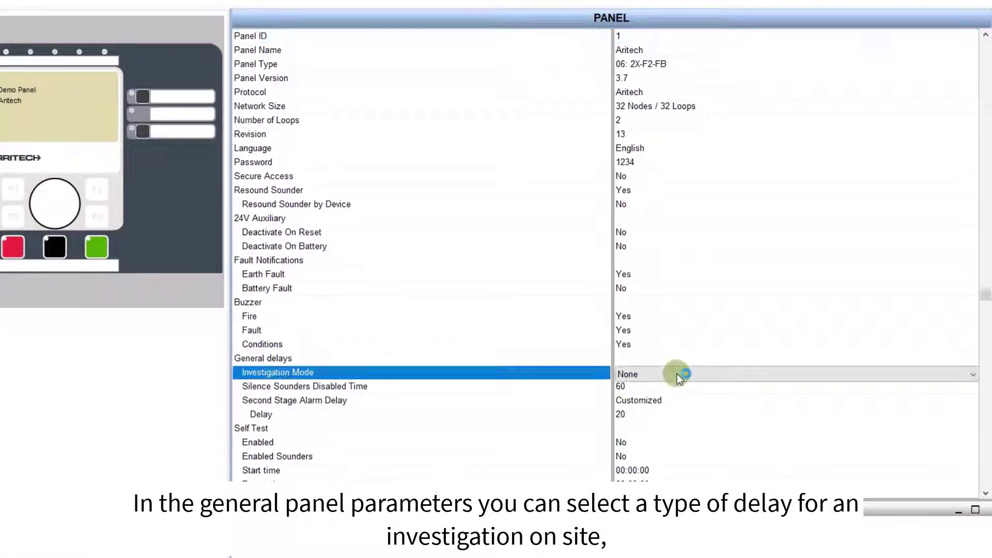
left_click(973, 377)
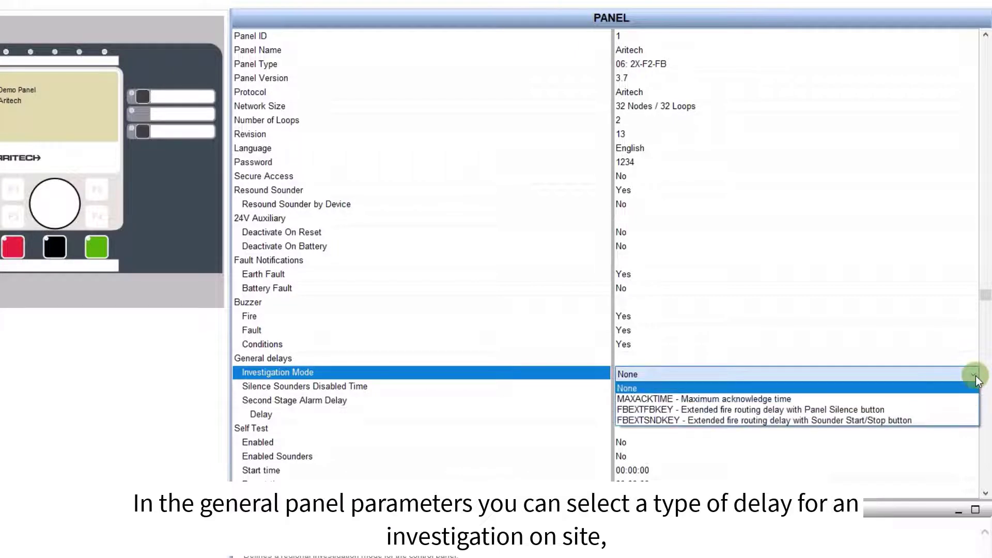
left_click(956, 399)
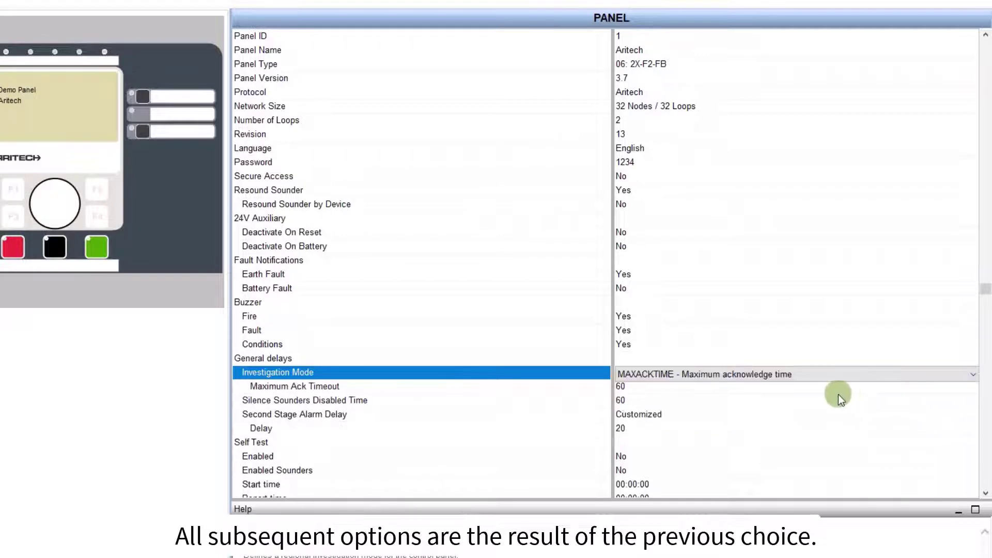
left_click(705, 391)
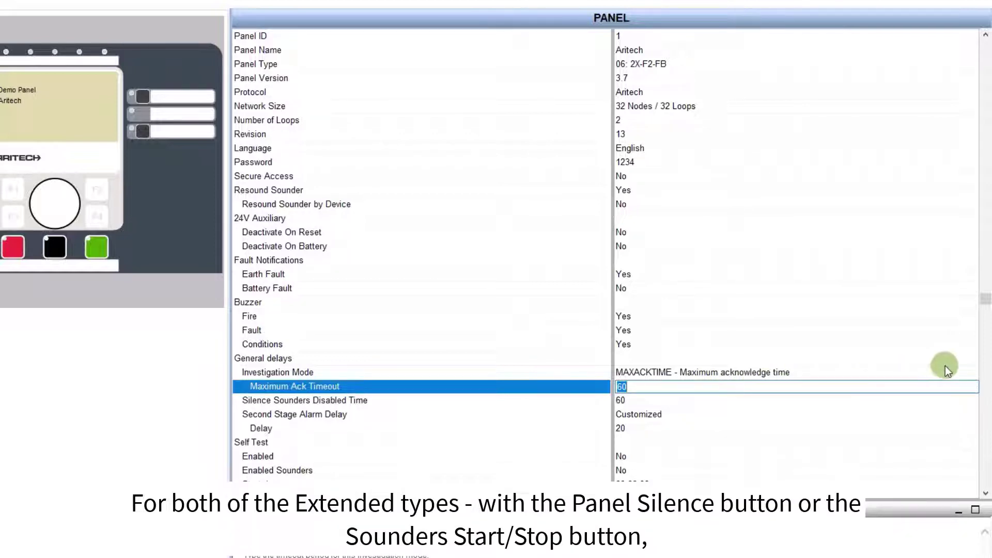
Set a 70-second Extended Fire Routing Delay under FBEXTFBKEY, then switch Investigation Mode to FBEXTSNDKEY
left_click(970, 373)
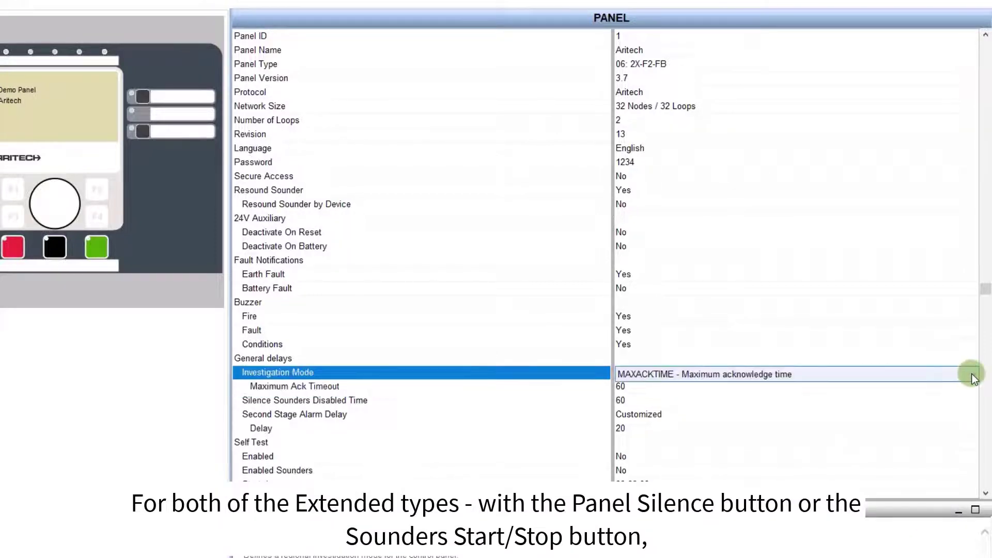
left_click(970, 376)
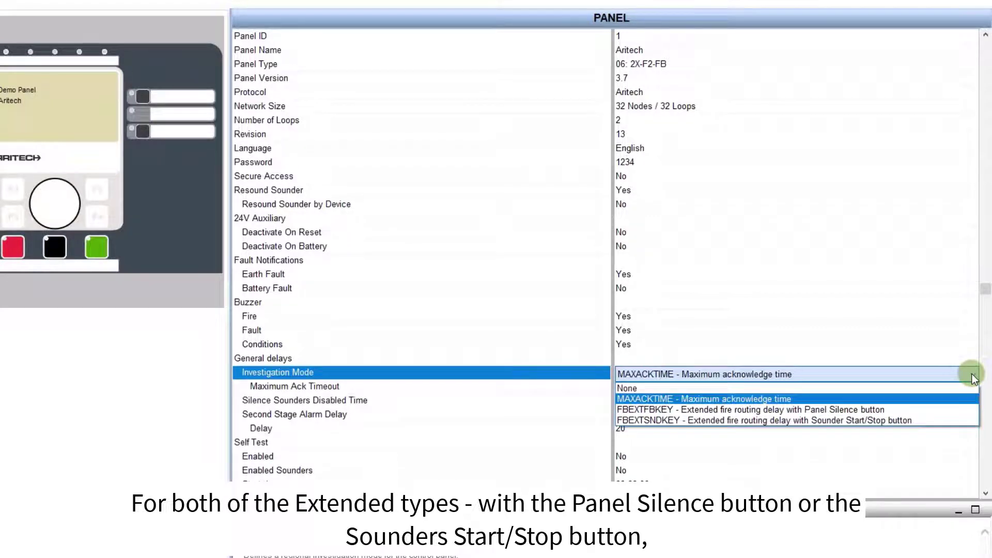
left_click(956, 410)
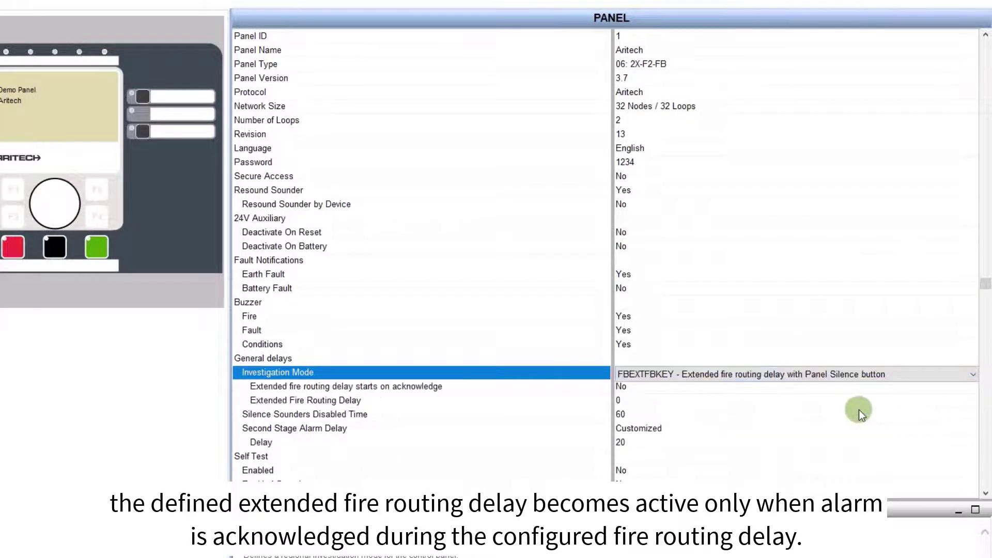
left_click(649, 399)
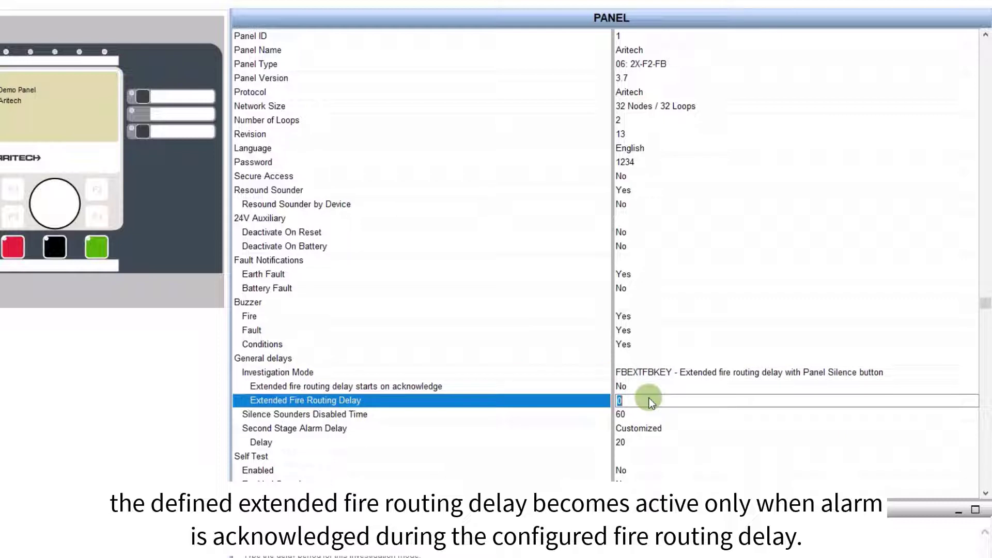
left_click(649, 399)
type("70")
left_click(814, 374)
left_click(829, 373)
left_click(833, 424)
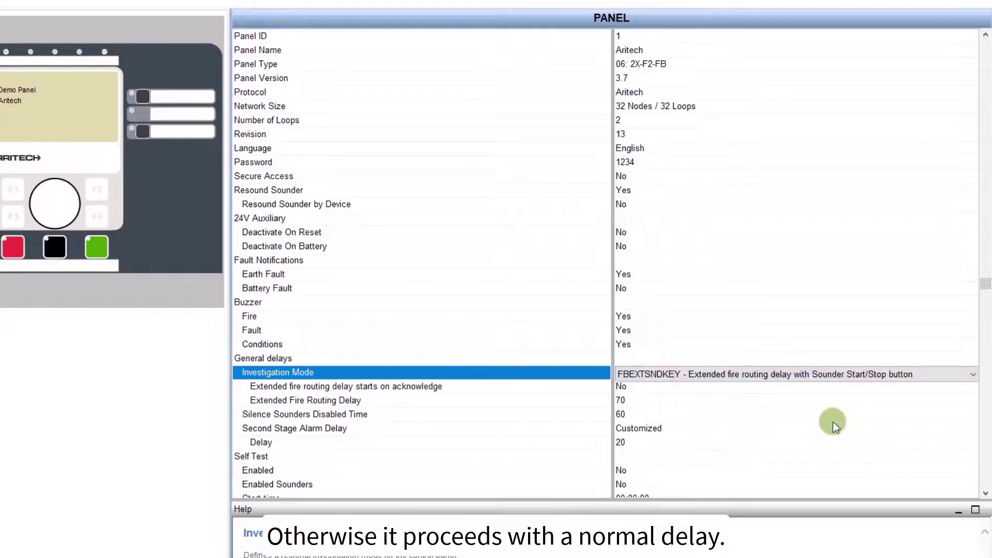